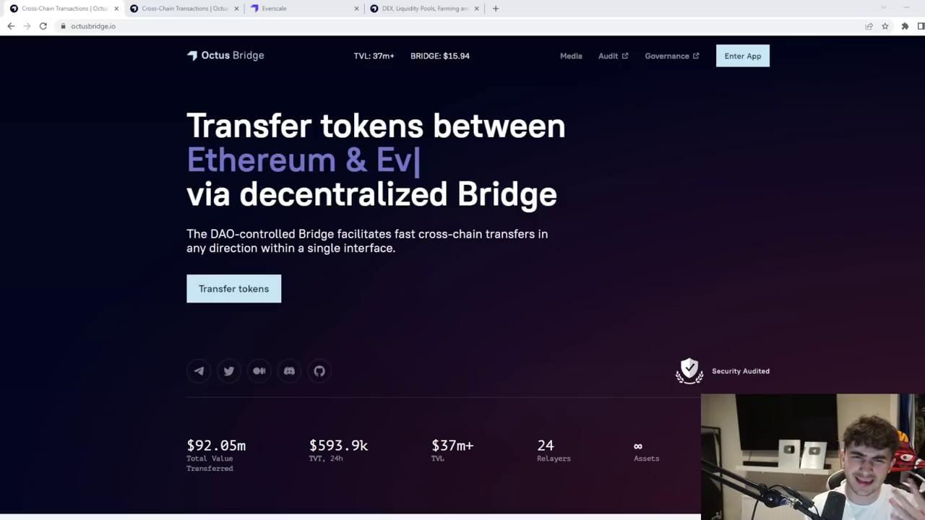
Step: Switch to the Everscale website and read the headline and tagline on its home page
{"action": "left_click", "coordinate": [315, 4]}
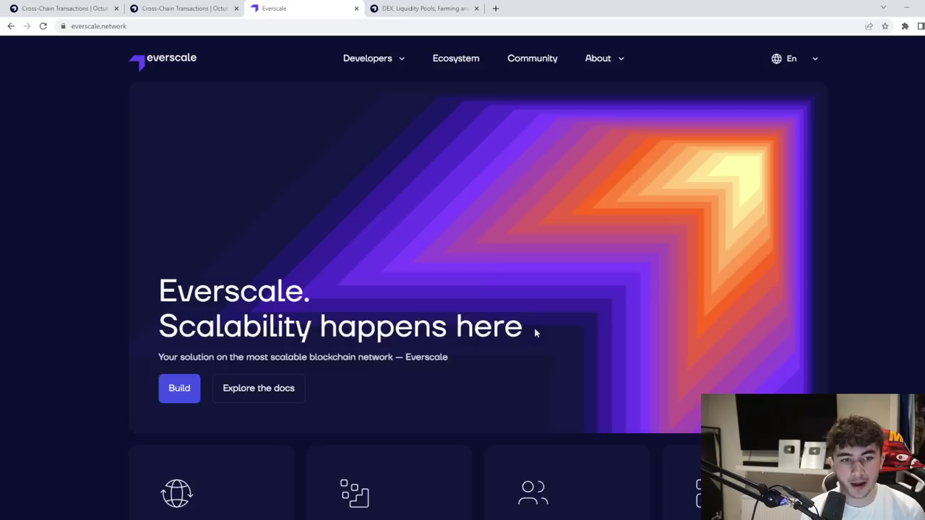
{"action": "left_click_drag", "start_coordinate": [195, 325], "coordinate": [163, 365]}
{"action": "left_click", "coordinate": [456, 368]}
{"action": "left_click", "coordinate": [163, 366]}
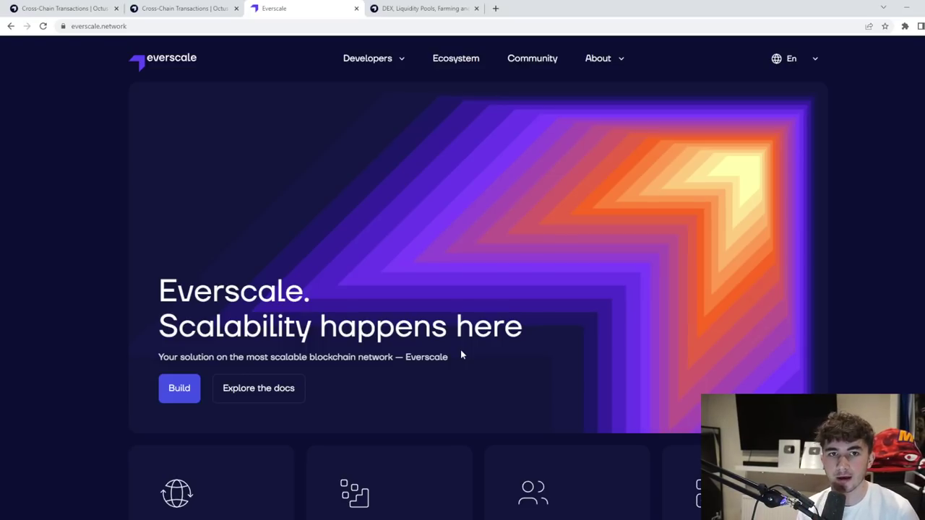
Step: Examine the home page's network statistics for total transactions, total blocks, accounts and global validators
{"action": "scroll", "coordinate": [460, 351], "scroll_direction": "down", "scroll_amount": 5}
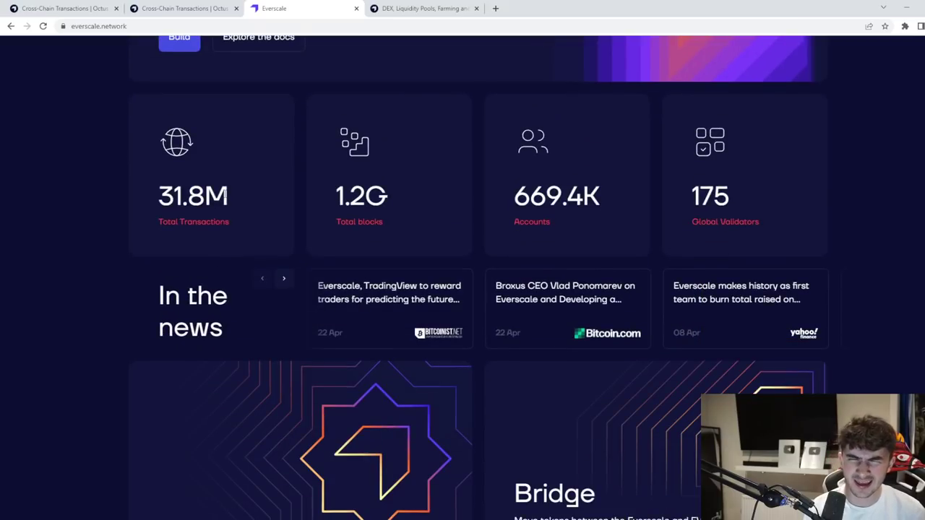
{"action": "left_click_drag", "start_coordinate": [230, 197], "coordinate": [127, 197]}
{"action": "left_click", "coordinate": [217, 202]}
{"action": "left_click_drag", "start_coordinate": [402, 210], "coordinate": [315, 205]}
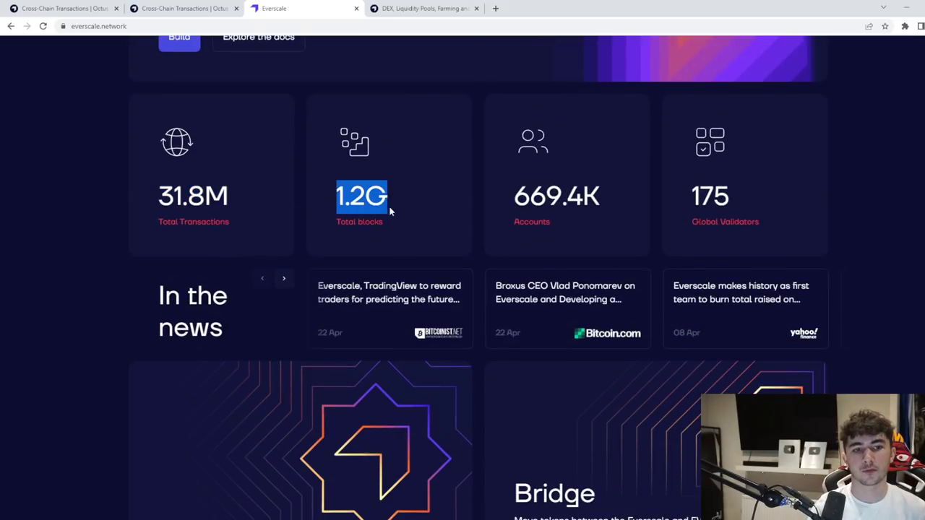
{"action": "left_click", "coordinate": [392, 213]}
{"action": "left_click_drag", "start_coordinate": [621, 201], "coordinate": [500, 205]}
{"action": "left_click", "coordinate": [501, 206]}
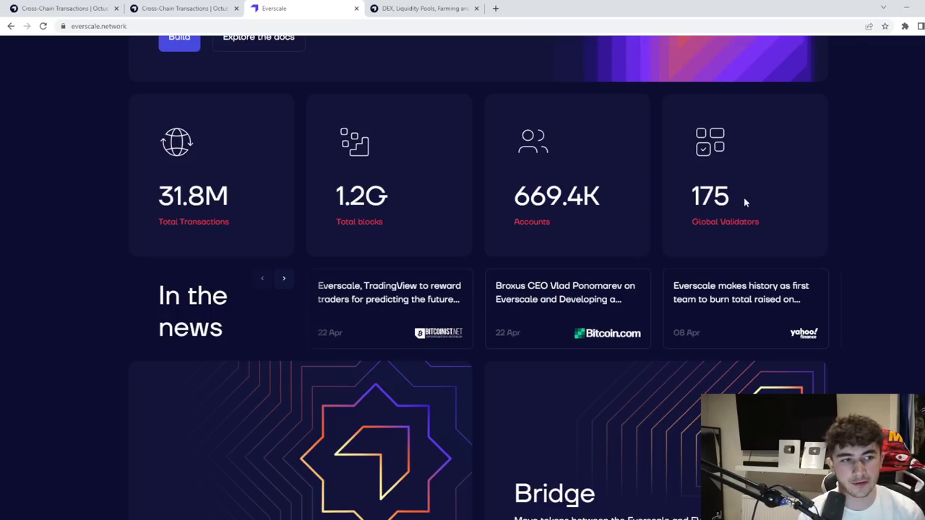
{"action": "left_click_drag", "start_coordinate": [745, 202], "coordinate": [736, 190]}
{"action": "left_click", "coordinate": [767, 202]}
Step: Look over the Bridge, Swap and partner sections of the home page and open the Everscale ecosystem page
{"action": "scroll", "coordinate": [675, 258], "scroll_direction": "down", "scroll_amount": 3}
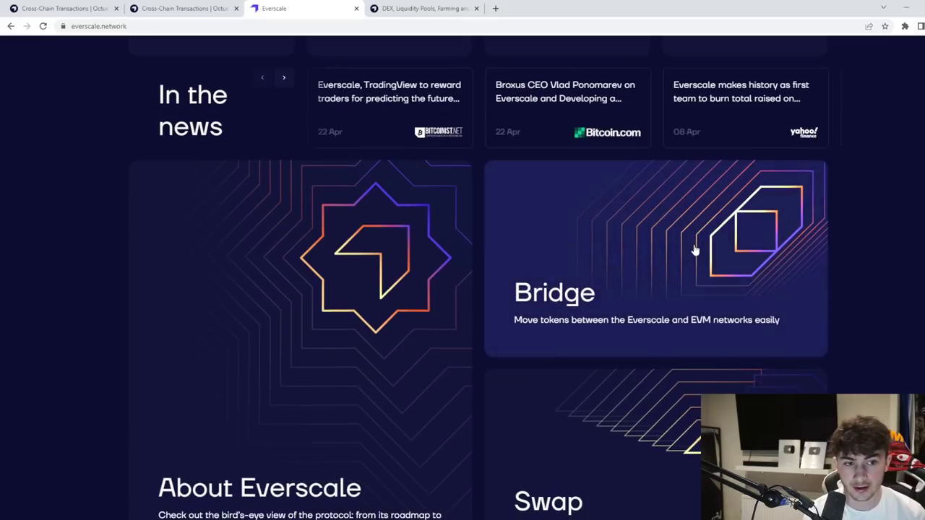
{"action": "scroll", "coordinate": [675, 258], "scroll_direction": "down", "scroll_amount": 3}
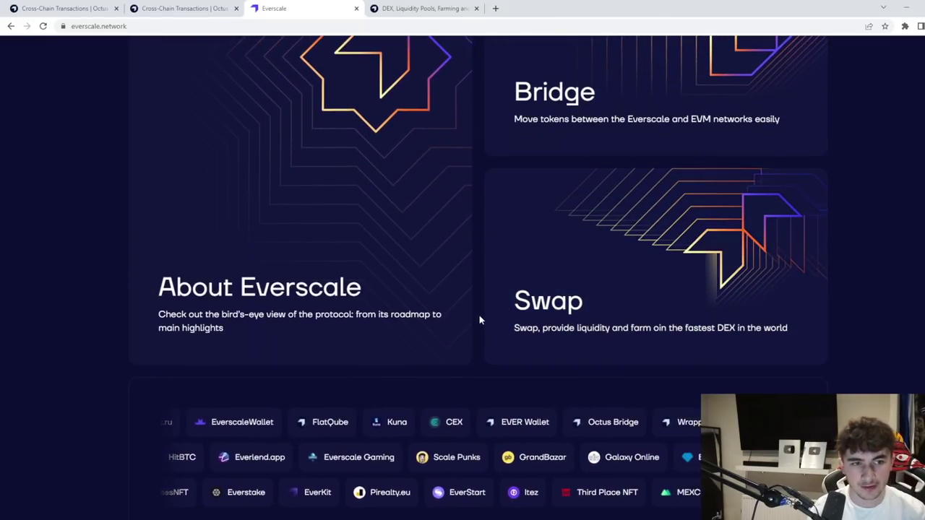
{"action": "scroll", "coordinate": [407, 278], "scroll_direction": "down", "scroll_amount": 4}
{"action": "scroll", "coordinate": [409, 278], "scroll_direction": "down", "scroll_amount": 2}
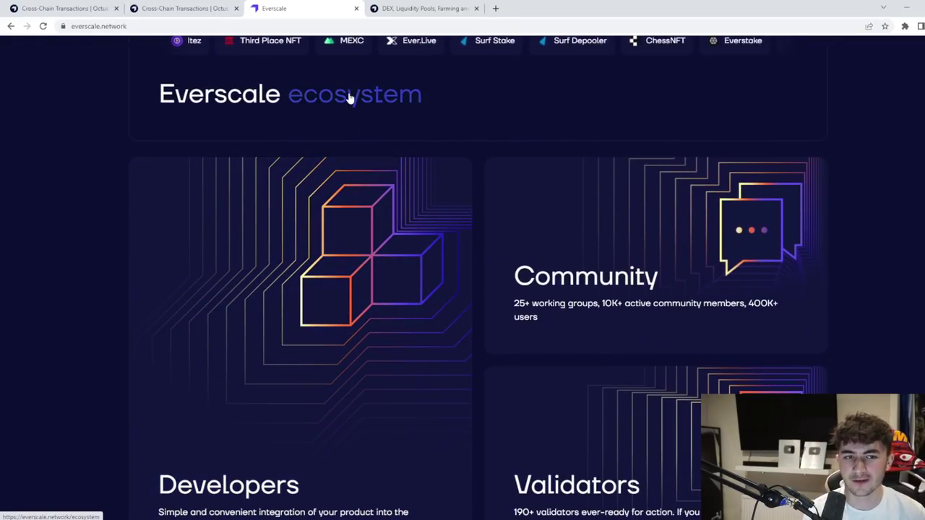
{"action": "left_click", "coordinate": [388, 99]}
Step: Browse the ecosystem page's product catalog, including FlatQube, EVER Wallet, Octus Bridge and Wrapped Ever
{"action": "scroll", "coordinate": [279, 236], "scroll_direction": "down", "scroll_amount": 1}
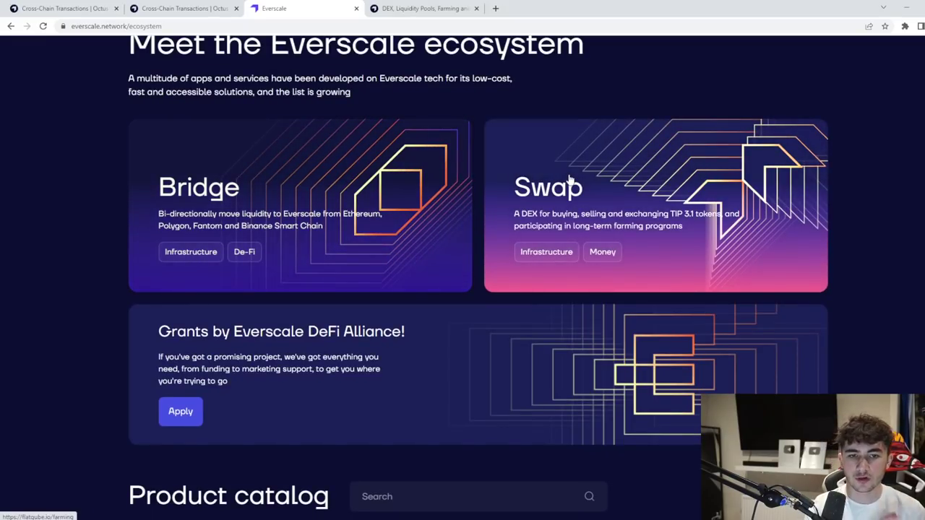
{"action": "scroll", "coordinate": [414, 285], "scroll_direction": "down", "scroll_amount": 1}
{"action": "scroll", "coordinate": [414, 285], "scroll_direction": "down", "scroll_amount": 3}
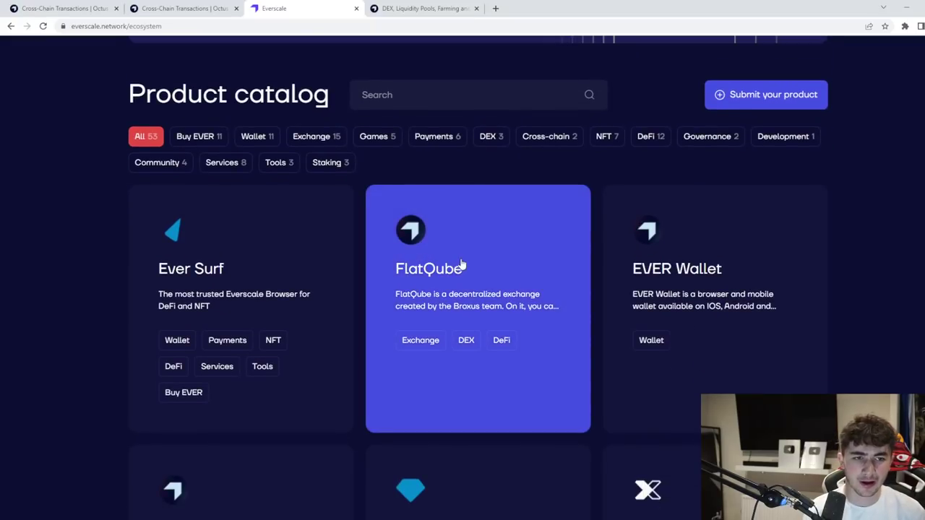
{"action": "scroll", "coordinate": [463, 238], "scroll_direction": "down", "scroll_amount": 1}
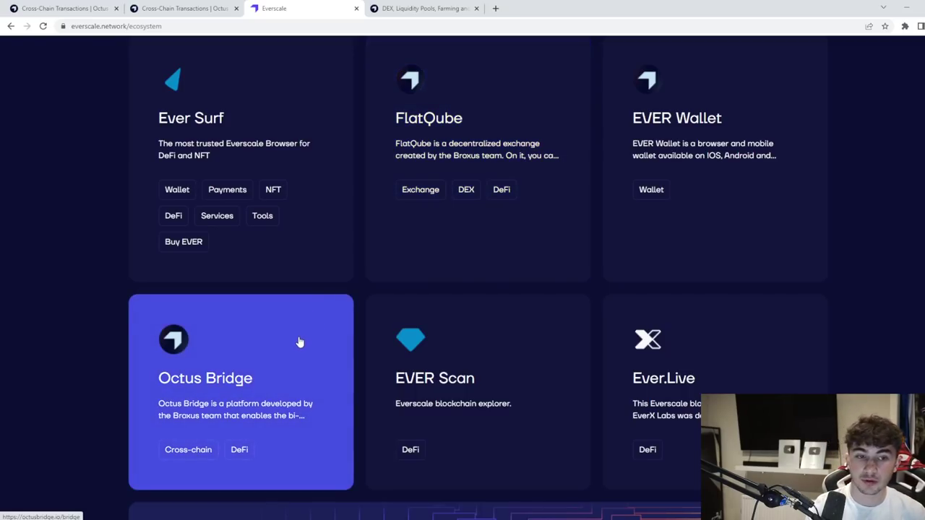
{"action": "scroll", "coordinate": [299, 323], "scroll_direction": "down", "scroll_amount": 3}
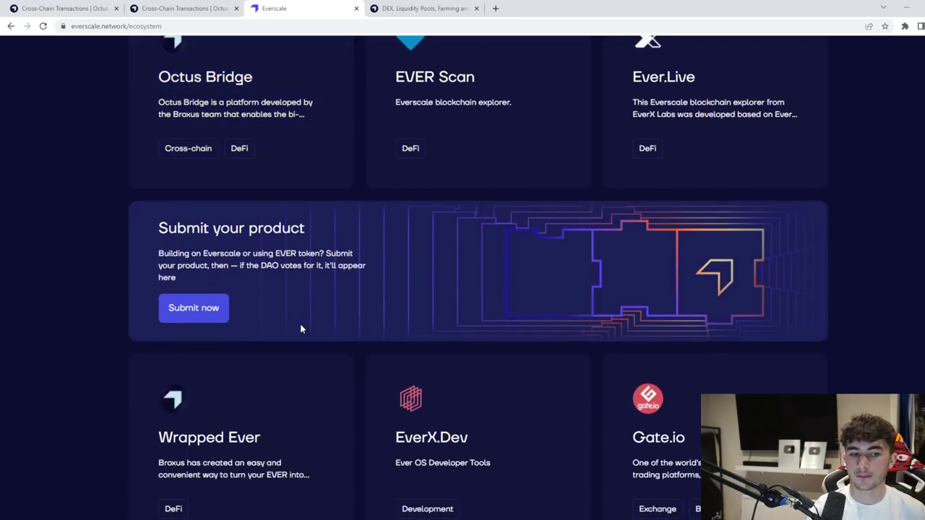
{"action": "scroll", "coordinate": [299, 323], "scroll_direction": "down", "scroll_amount": 1}
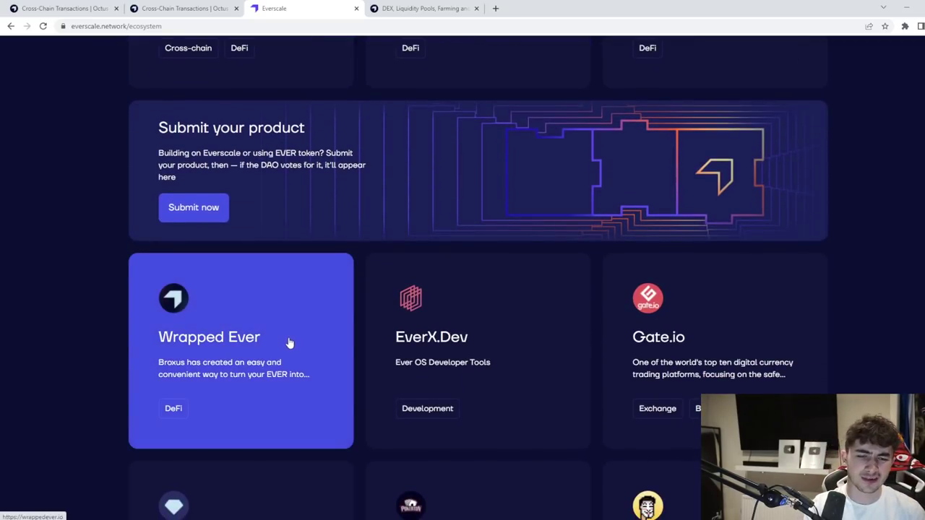
{"action": "scroll", "coordinate": [289, 343], "scroll_direction": "down", "scroll_amount": 2}
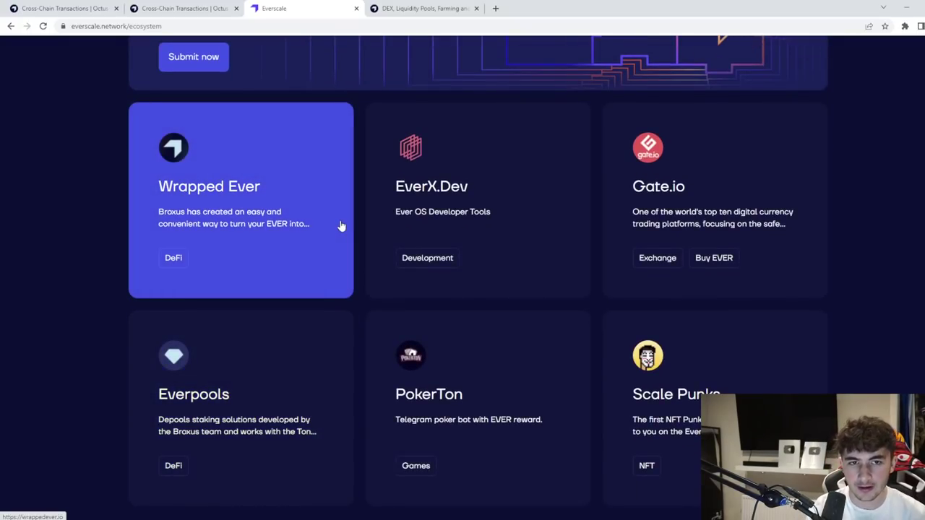
{"action": "scroll", "coordinate": [349, 236], "scroll_direction": "down", "scroll_amount": 3}
{"action": "scroll", "coordinate": [674, 261], "scroll_direction": "up", "scroll_amount": 4}
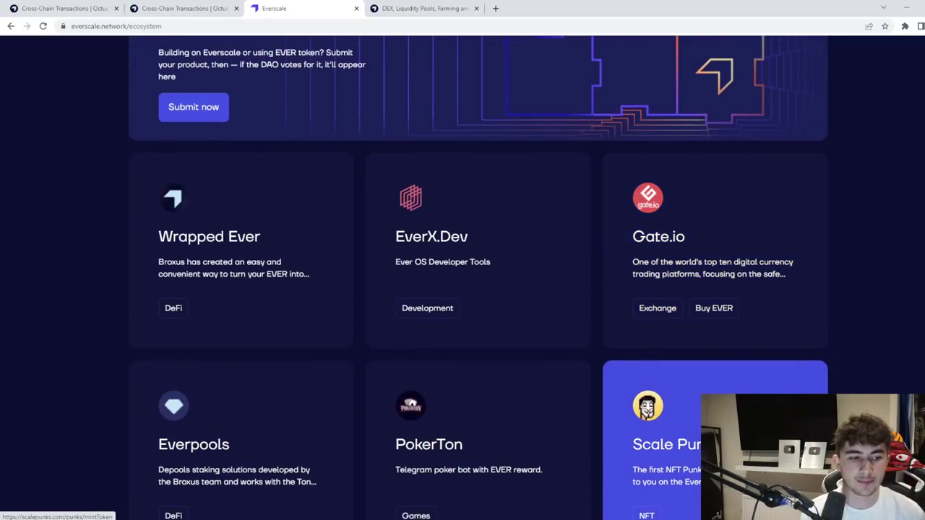
{"action": "scroll", "coordinate": [651, 462], "scroll_direction": "up", "scroll_amount": 10}
{"action": "scroll", "coordinate": [650, 462], "scroll_direction": "down", "scroll_amount": 9}
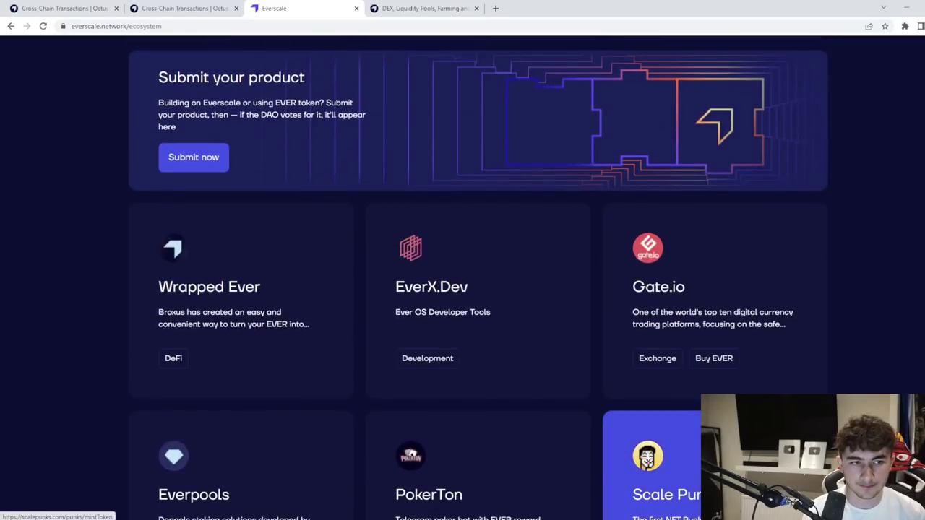
{"action": "scroll", "coordinate": [706, 368], "scroll_direction": "up", "scroll_amount": 9}
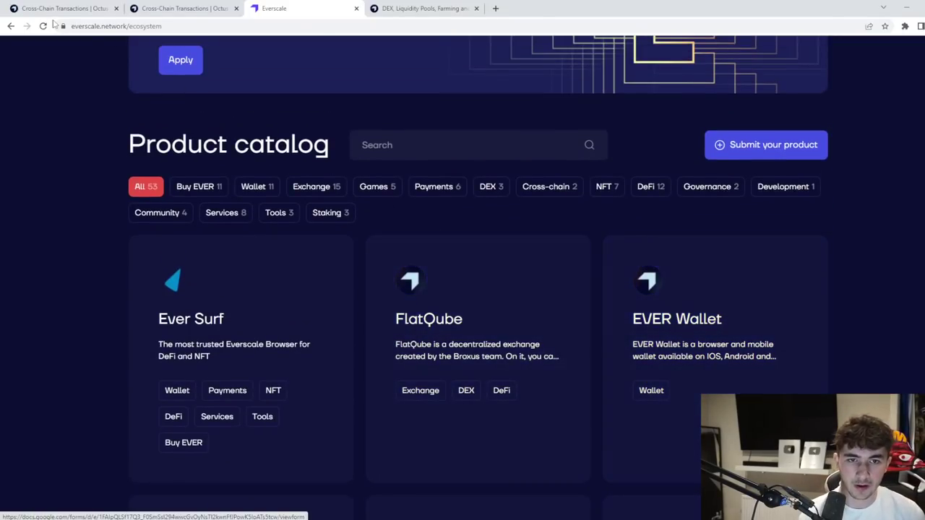
Step: Return to the Everscale home page and view the project's Twitter profile linked in the footer, closing it when done
{"action": "left_click", "coordinate": [11, 26]}
{"action": "scroll", "coordinate": [277, 305], "scroll_direction": "down", "scroll_amount": 15}
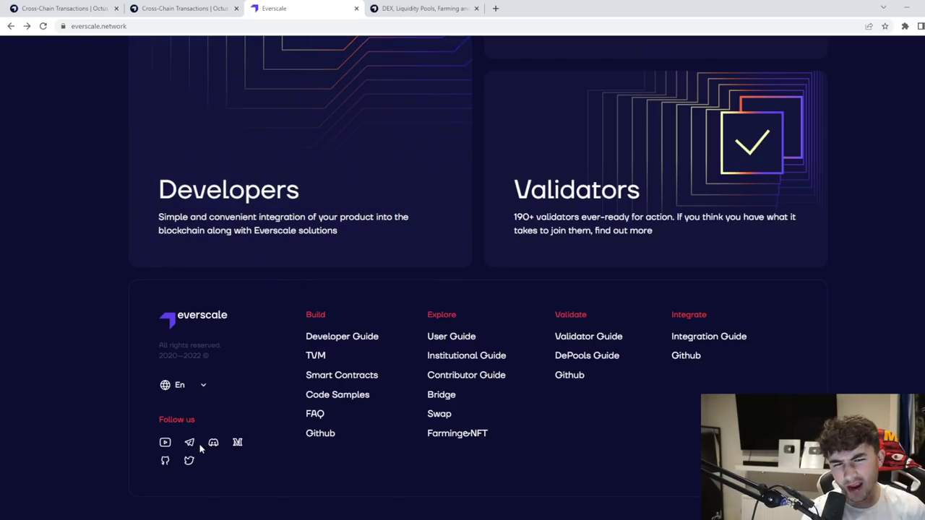
{"action": "left_click", "coordinate": [189, 460]}
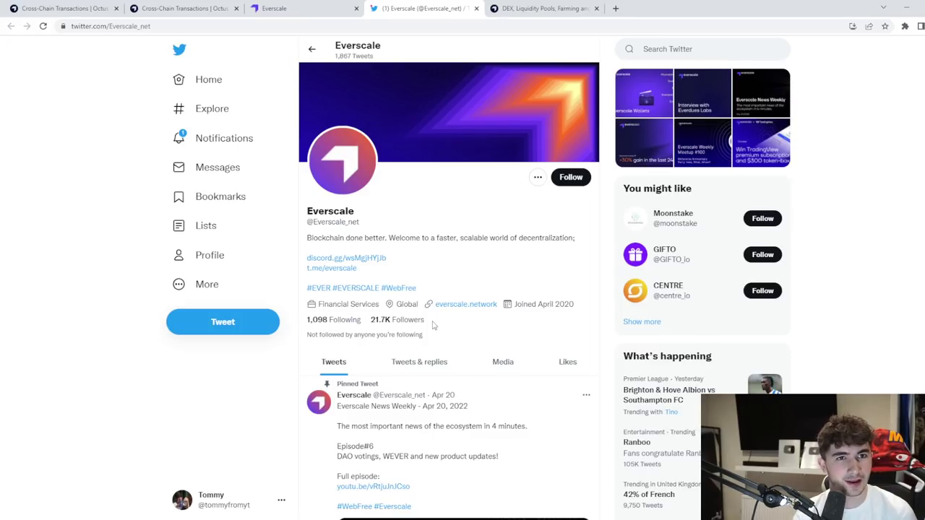
{"action": "left_click", "coordinate": [477, 8]}
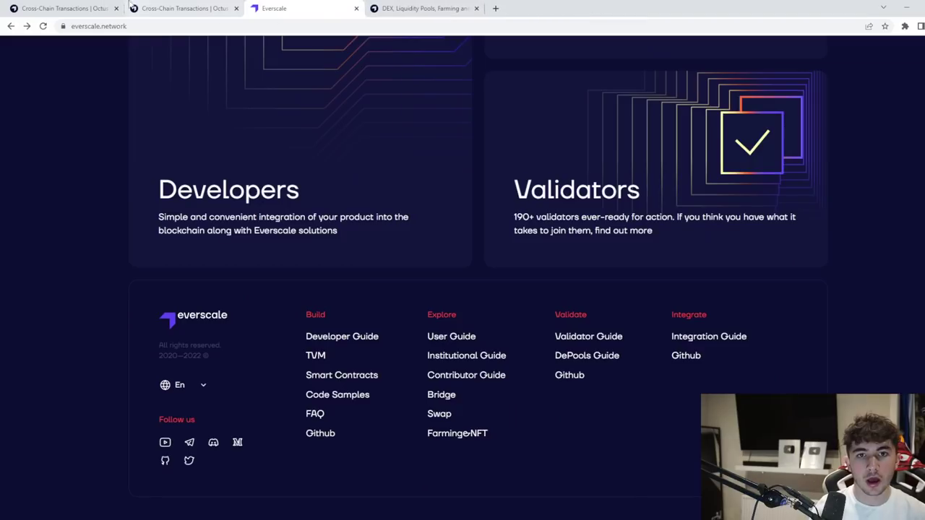
Step: Switch to the Octus Bridge app's cross-chain transfer page and check the connected Everscale and Ethereum wallets
{"action": "left_click", "coordinate": [61, 8]}
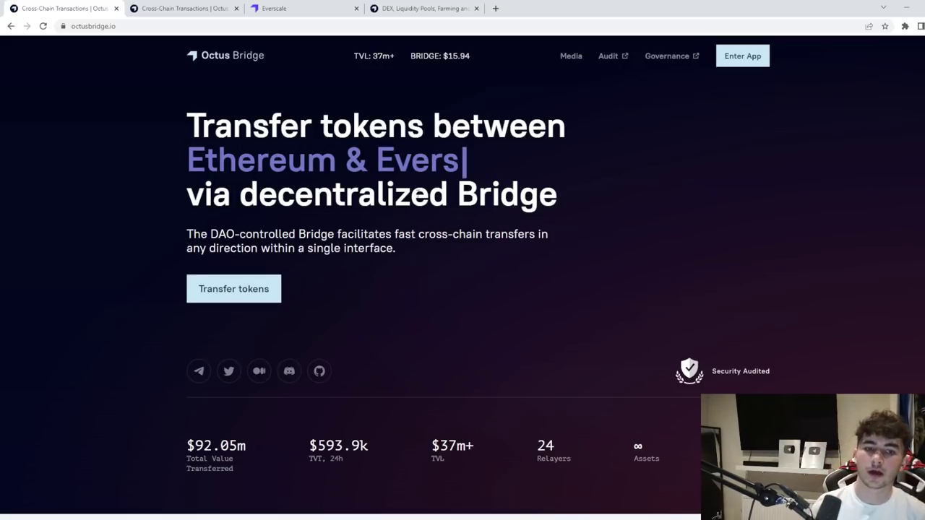
{"action": "left_click", "coordinate": [189, 6]}
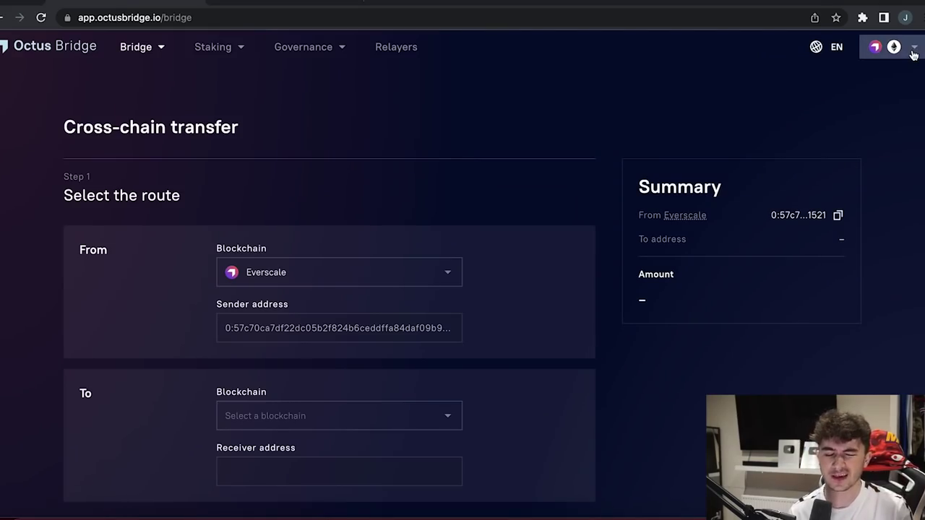
{"action": "left_click", "coordinate": [877, 48]}
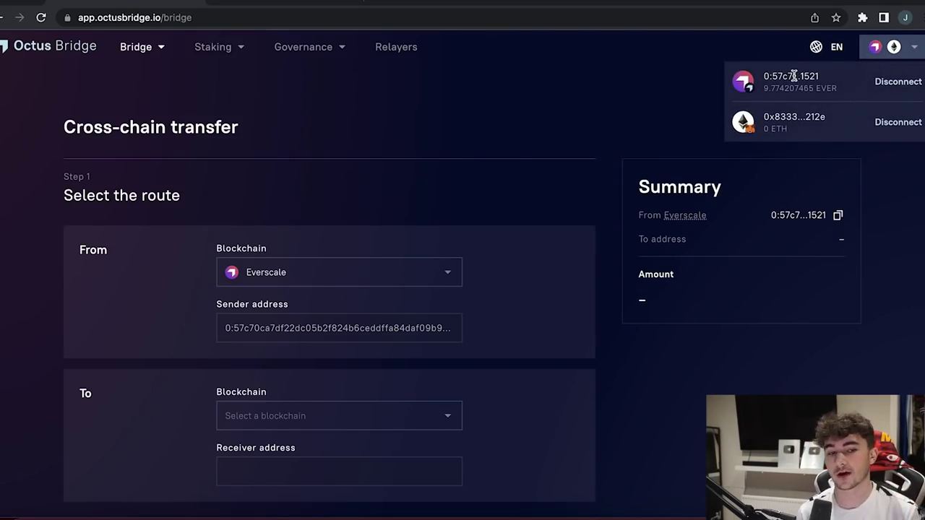
{"action": "left_click", "coordinate": [615, 71]}
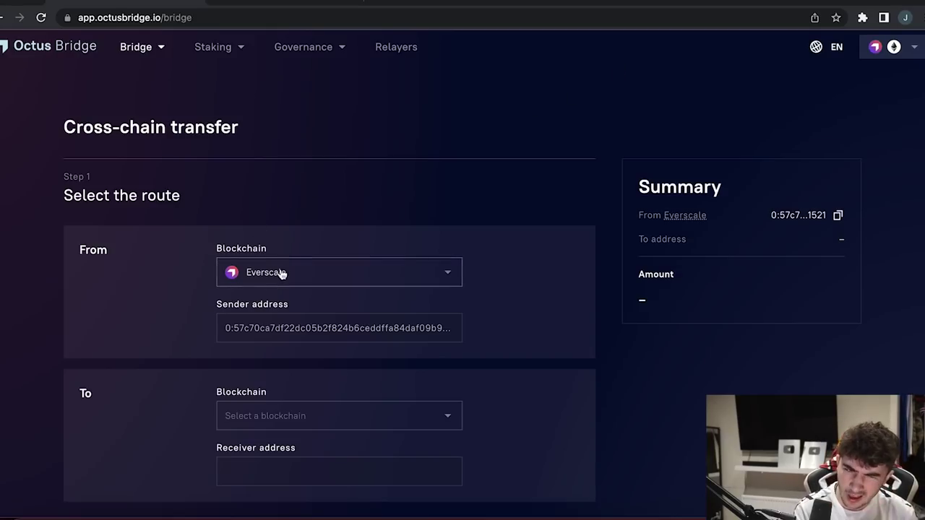
Step: Set Ethereum as the destination blockchain, check the receiver address and continue to the token and amount step
{"action": "left_click", "coordinate": [275, 424]}
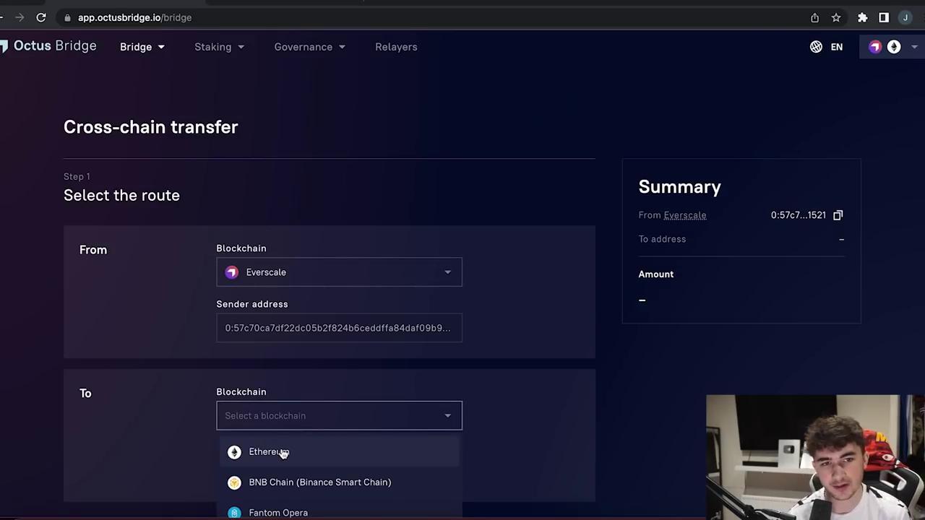
{"action": "left_click", "coordinate": [282, 452]}
{"action": "scroll", "coordinate": [332, 390], "scroll_direction": "down", "scroll_amount": 2}
{"action": "double_click", "coordinate": [334, 393]}
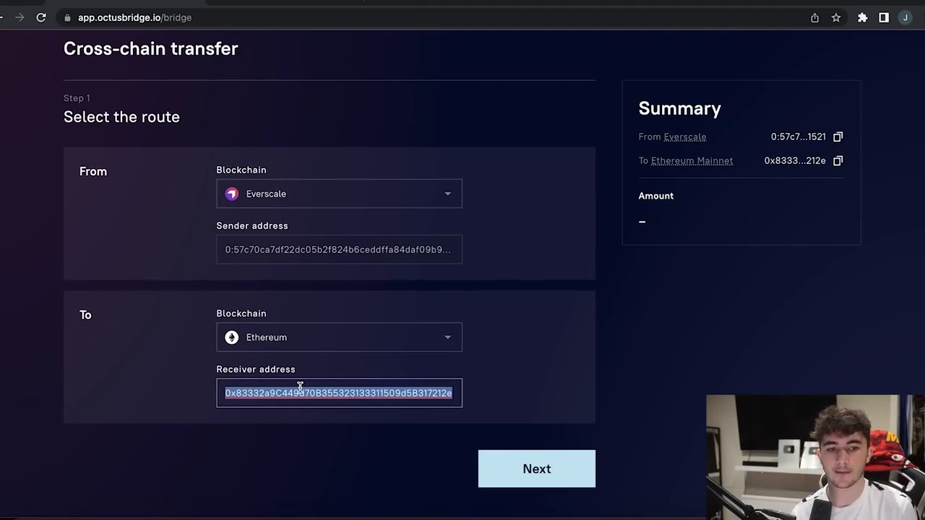
{"action": "left_click", "coordinate": [589, 391]}
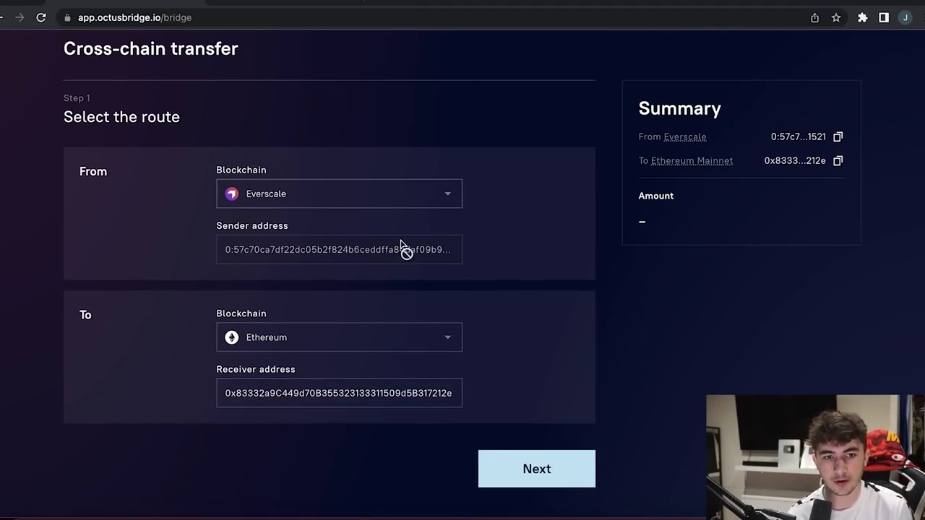
{"action": "left_click", "coordinate": [566, 485]}
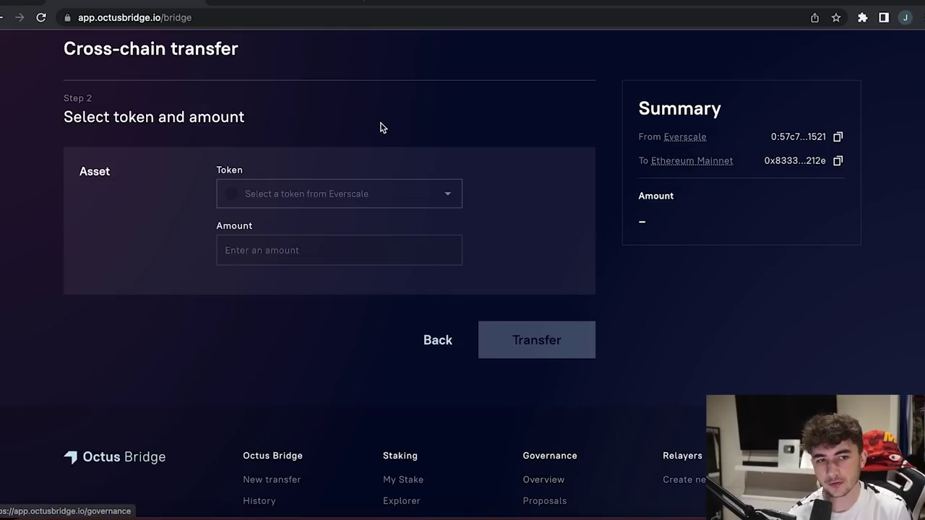
Step: Choose WEVER as the token with the maximum amount of 9.94857125 and submit the transfer
{"action": "left_click", "coordinate": [372, 196]}
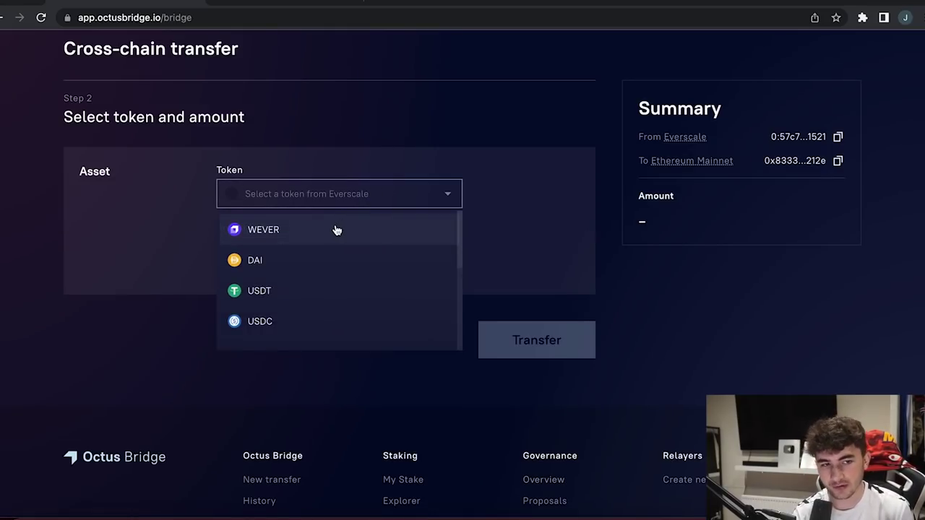
{"action": "left_click", "coordinate": [263, 229]}
{"action": "left_click", "coordinate": [439, 258]}
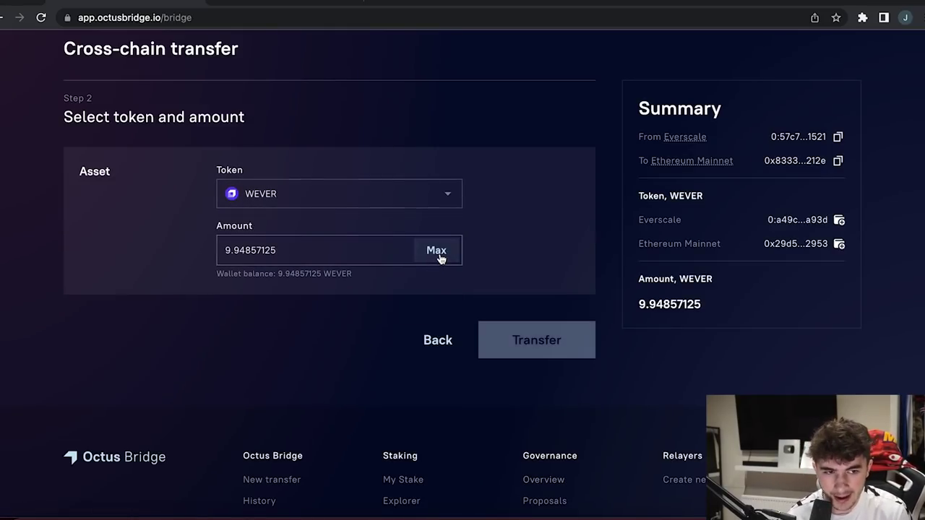
{"action": "left_click", "coordinate": [532, 353]}
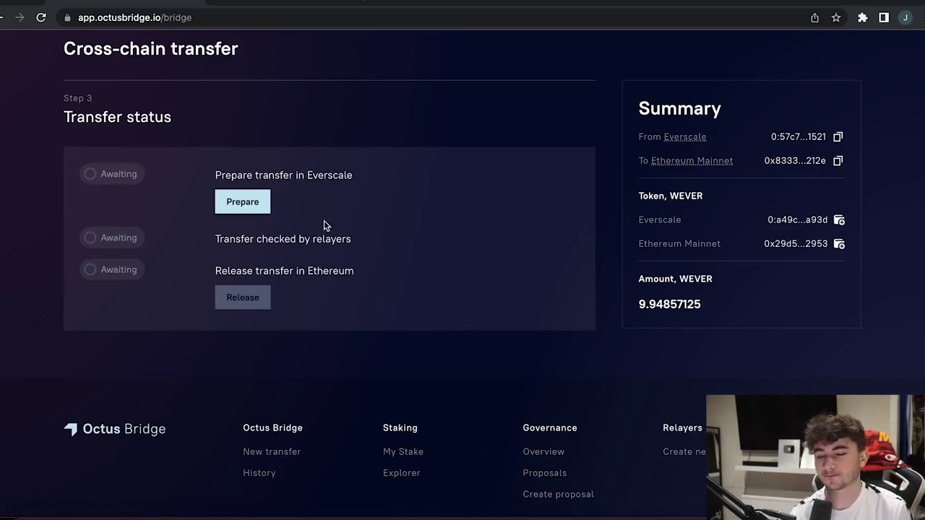
Step: Prepare the transfer in Everscale, approving the wallet message with the wallet password, and release it in Ethereum
{"action": "left_click", "coordinate": [244, 205]}
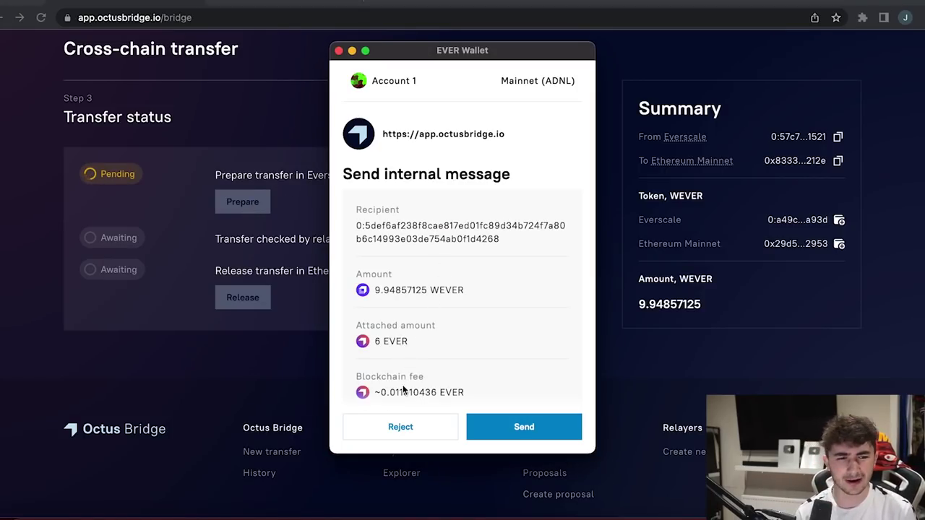
{"action": "left_click", "coordinate": [504, 429]}
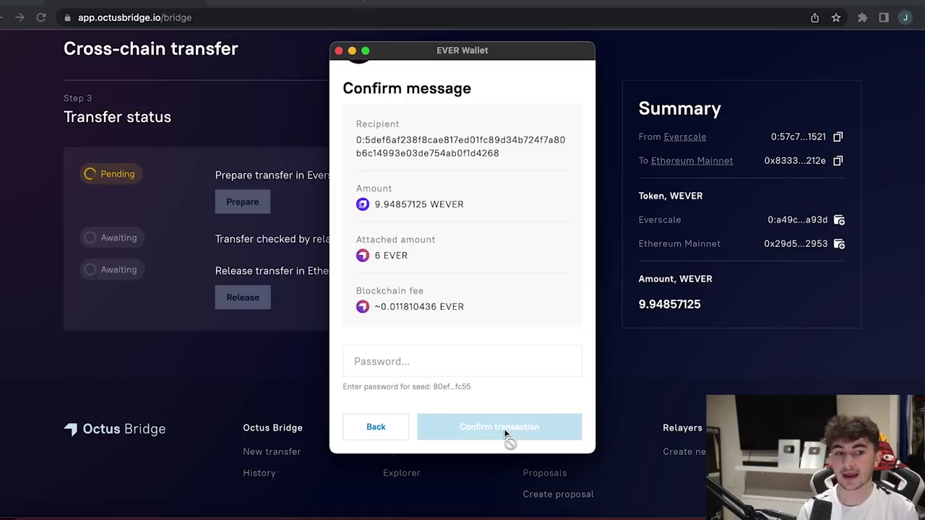
{"action": "left_click", "coordinate": [456, 370]}
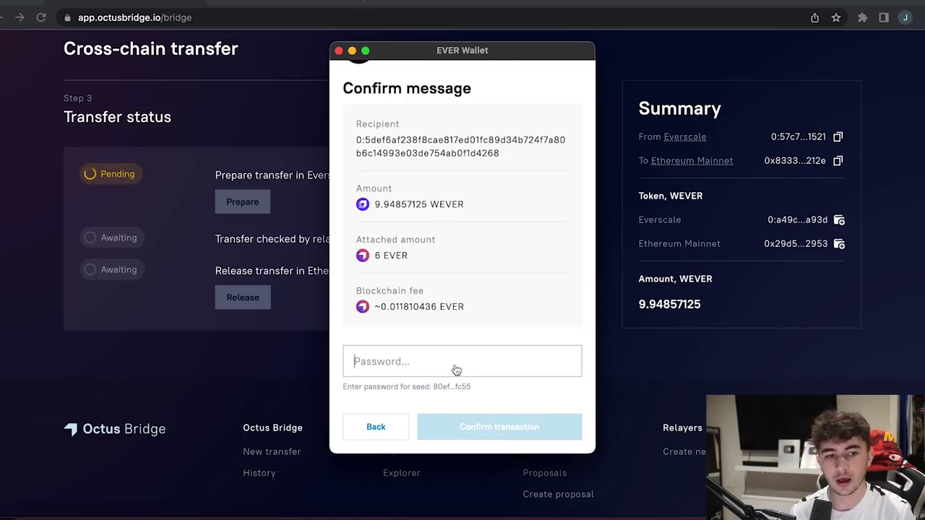
{"action": "type", "text": "•"}
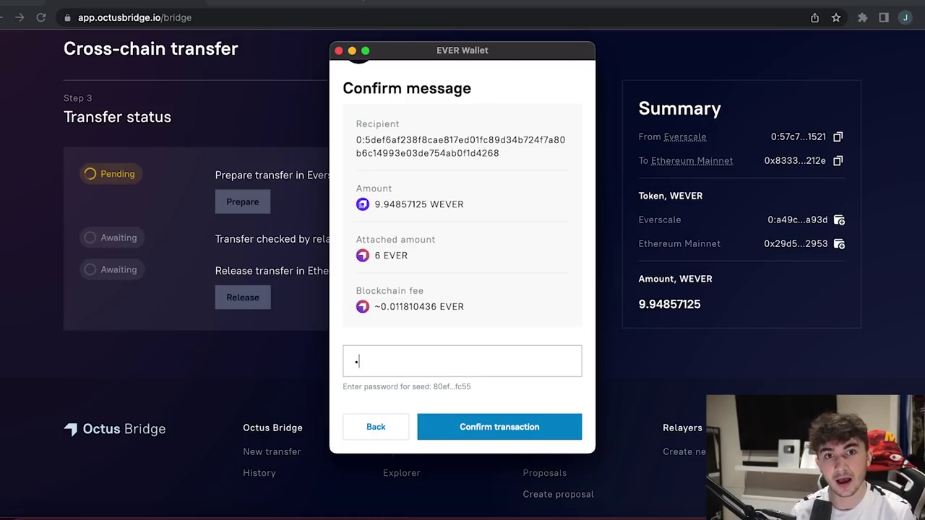
{"action": "type", "text": "•••••••"}
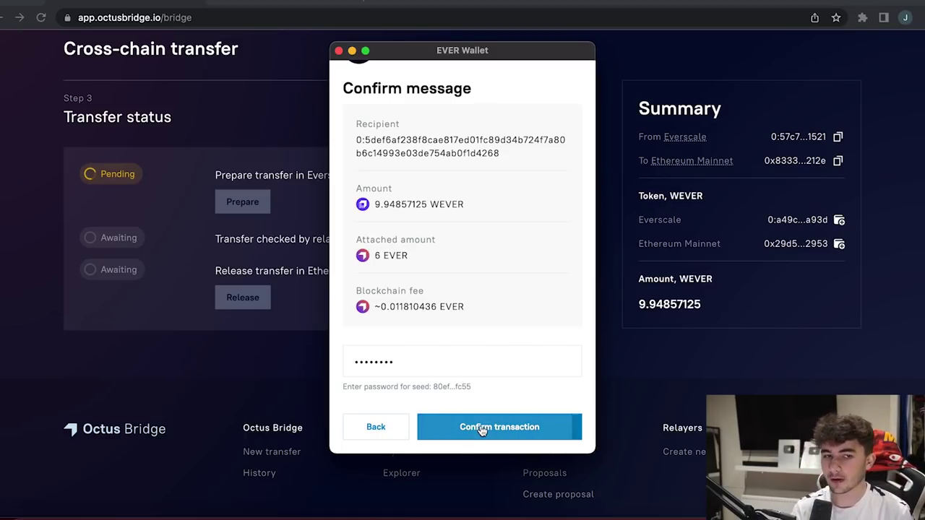
{"action": "left_click", "coordinate": [481, 428]}
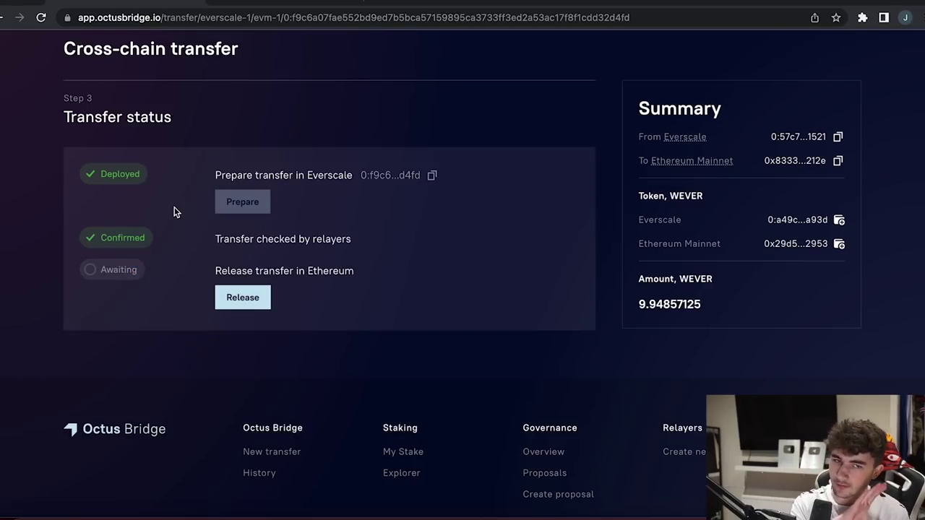
{"action": "left_click", "coordinate": [239, 296]}
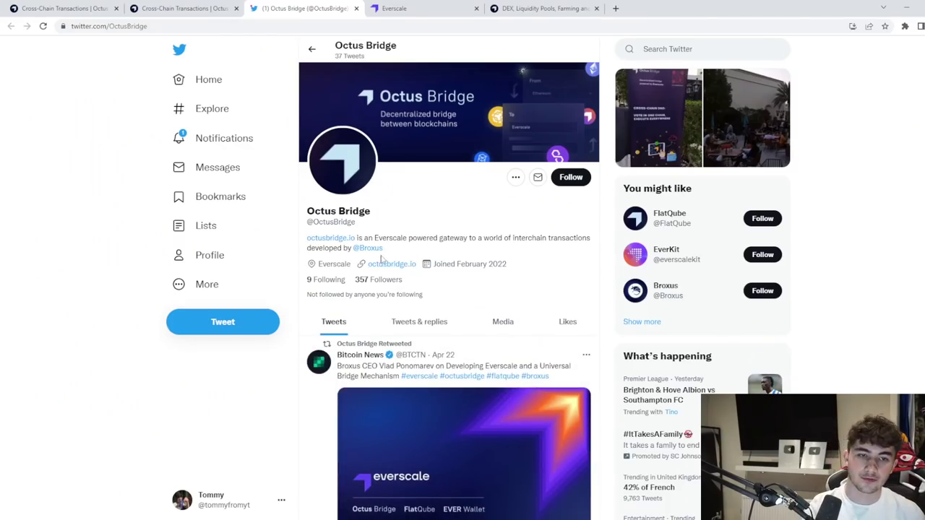
Step: Look through Octus Bridge's Twitter profile down to the Broxus video bounty program posts and close it
{"action": "scroll", "coordinate": [408, 248], "scroll_direction": "down", "scroll_amount": 1}
{"action": "scroll", "coordinate": [409, 248], "scroll_direction": "down", "scroll_amount": 7}
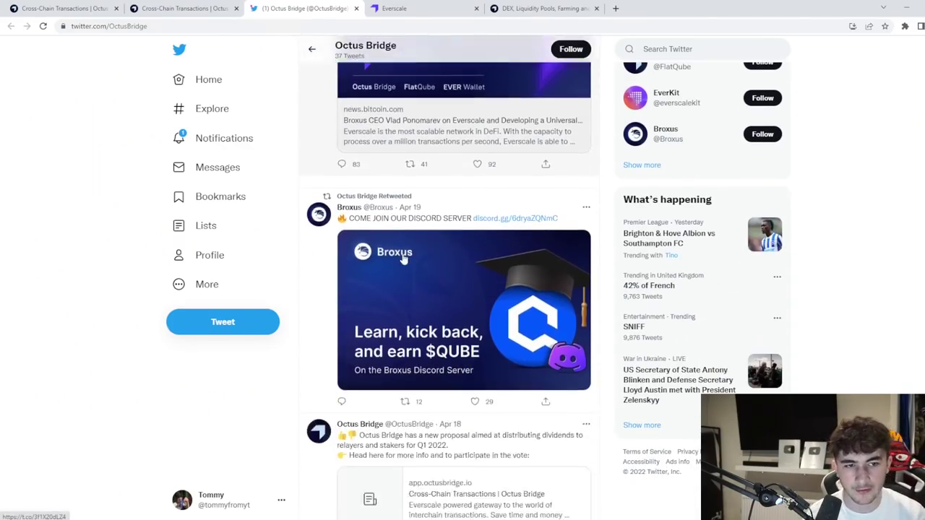
{"action": "scroll", "coordinate": [442, 280], "scroll_direction": "down", "scroll_amount": 6}
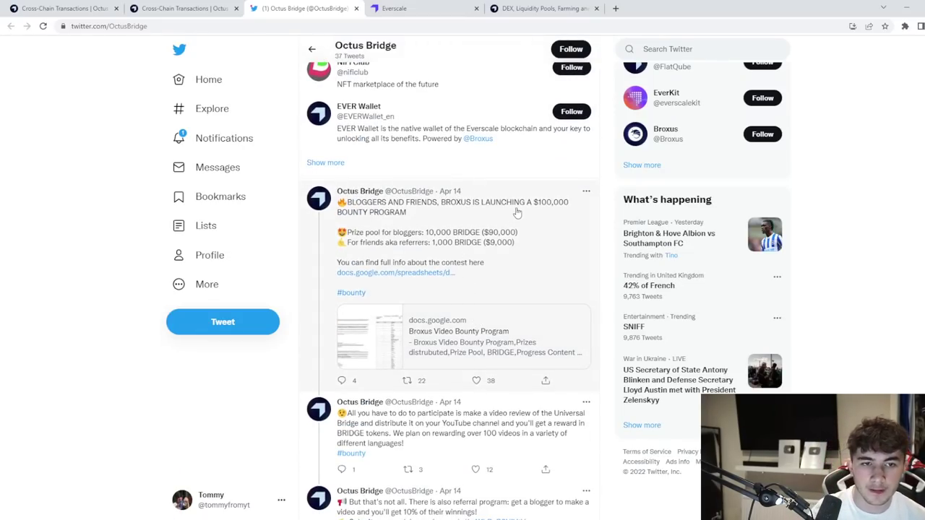
{"action": "scroll", "coordinate": [514, 216], "scroll_direction": "down", "scroll_amount": 3}
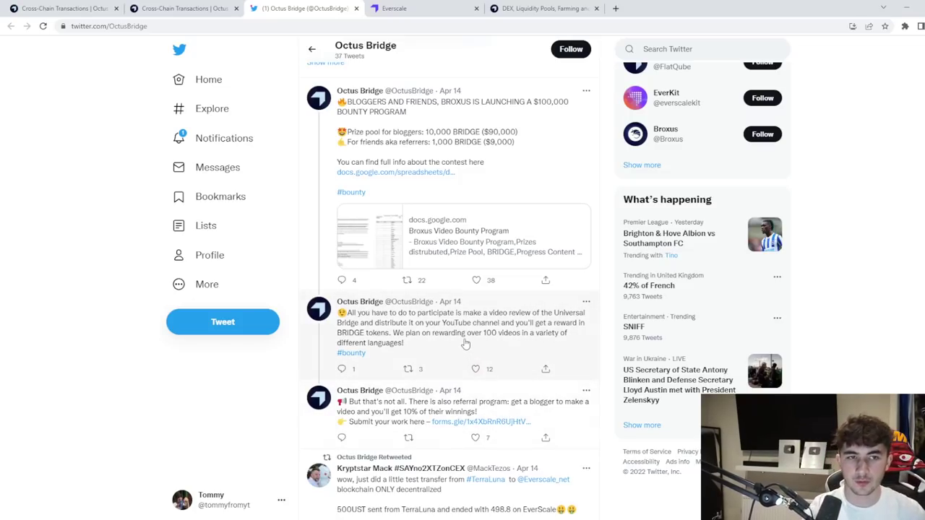
{"action": "scroll", "coordinate": [464, 347], "scroll_direction": "up", "scroll_amount": 1}
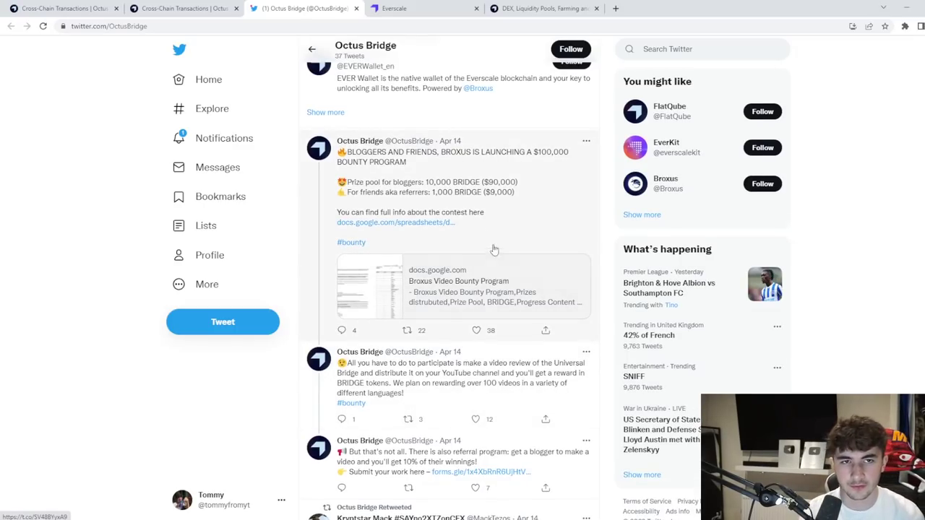
{"action": "key", "text": "ctrl+w"}
Step: Switch to the FlatQube site, view its home page and open the farming pools
{"action": "left_click", "coordinate": [438, 11]}
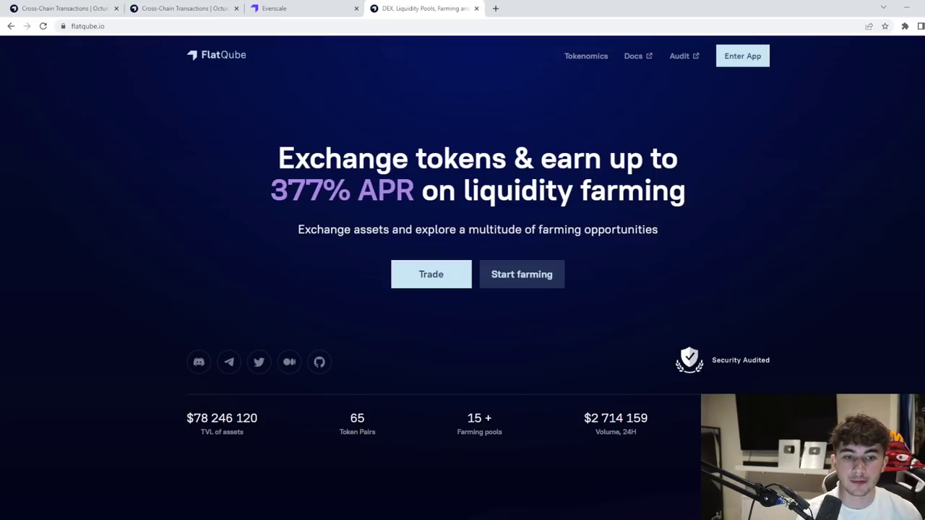
{"action": "scroll", "coordinate": [559, 231], "scroll_direction": "down", "scroll_amount": 1}
{"action": "scroll", "coordinate": [557, 209], "scroll_direction": "up", "scroll_amount": 1}
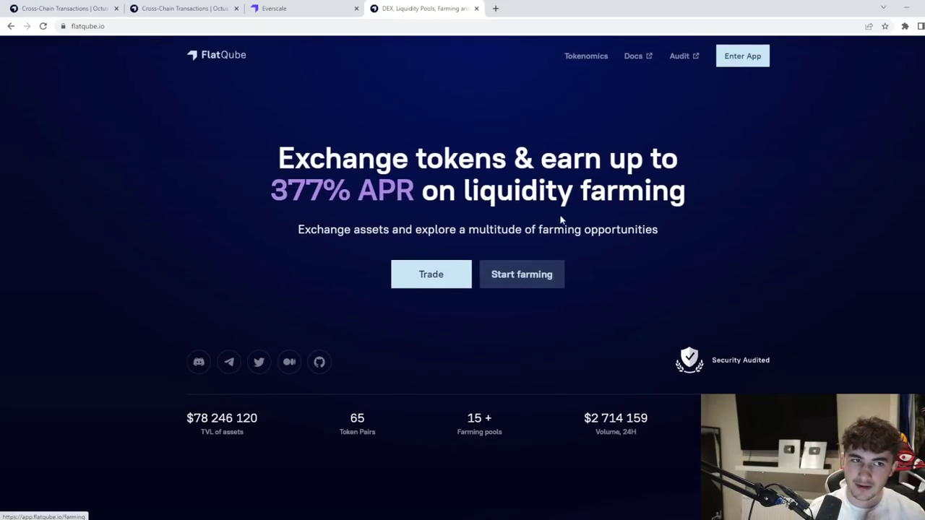
{"action": "left_click", "coordinate": [543, 278]}
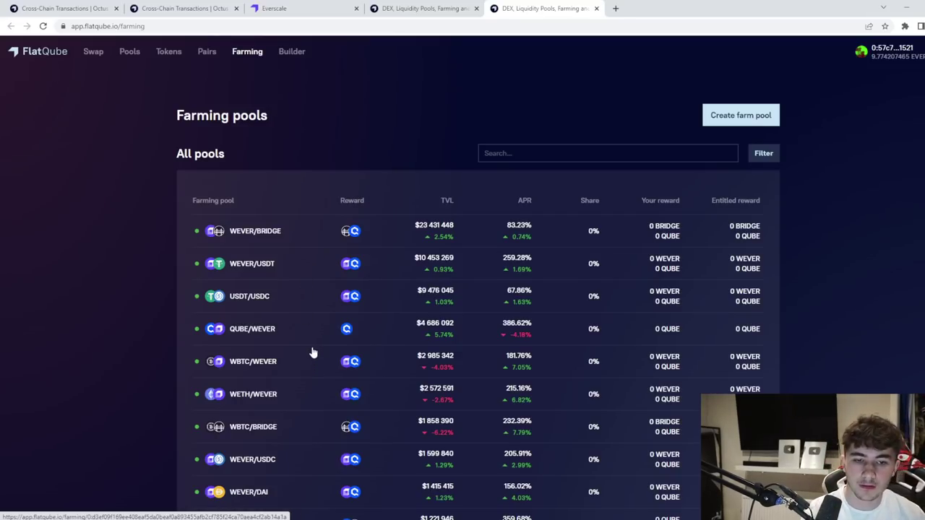
Step: Search the farming pools for QUBE
{"action": "left_click", "coordinate": [512, 153]}
{"action": "type", "text": "wever"}
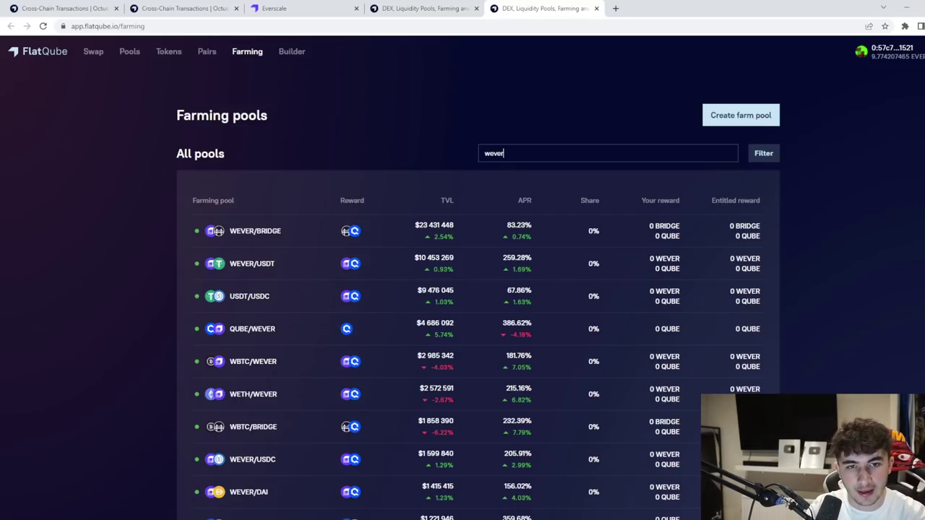
{"action": "type", "text": "/qua"}
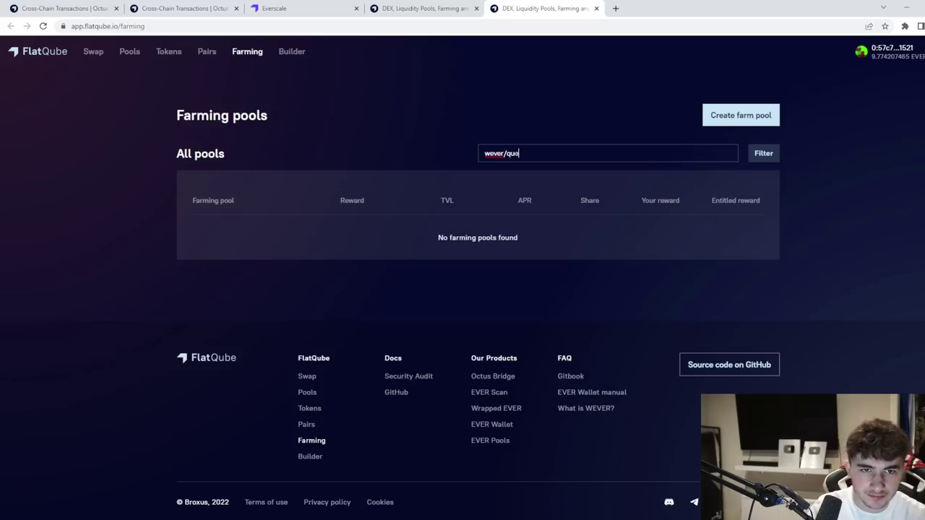
{"action": "key", "text": "BackSpace"}
{"action": "type", "text": "b"}
{"action": "key", "text": "BackSpace"}
{"action": "key", "text": "BackSpace"}
{"action": "key", "text": "BackSpace"}
{"action": "key", "text": "BackSpace"}
{"action": "key", "text": "BackSpace"}
{"action": "key", "text": "BackSpace"}
{"action": "key", "text": "BackSpace"}
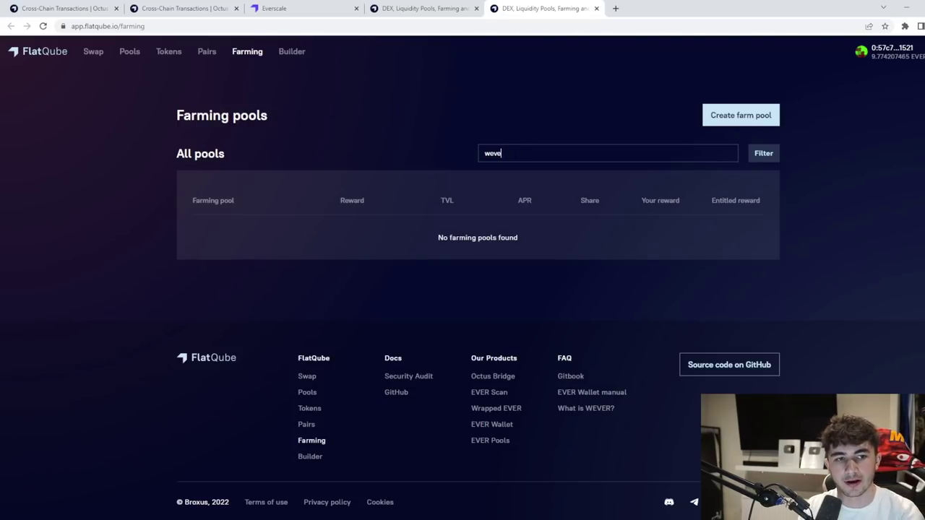
{"action": "type", "text": "QUBE"}
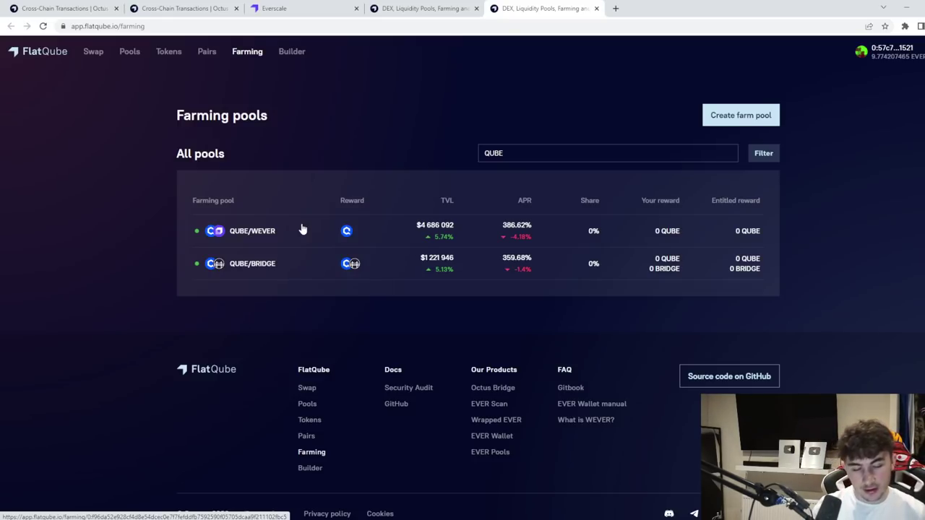
{"action": "left_click_drag", "start_coordinate": [506, 153], "coordinate": [450, 147]}
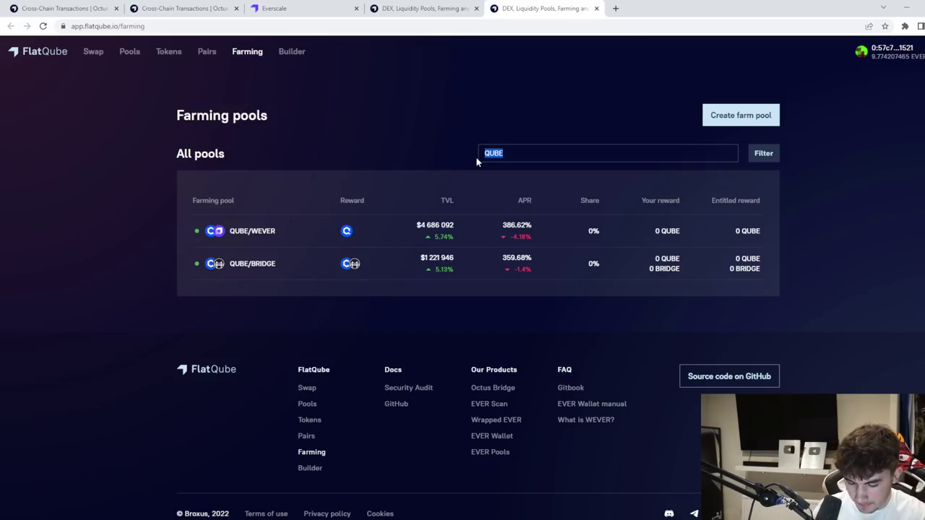
Step: Go to FlatQube's swap page, open the linked security audit, read through its program structure and issue list, and close it
{"action": "left_click", "coordinate": [60, 58]}
{"action": "scroll", "coordinate": [229, 217], "scroll_direction": "down", "scroll_amount": 2}
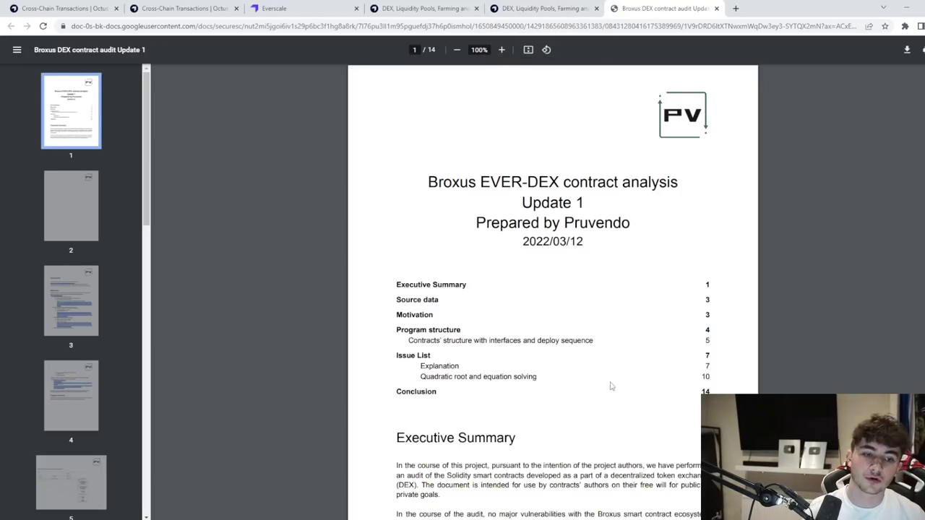
{"action": "scroll", "coordinate": [571, 322], "scroll_direction": "down", "scroll_amount": 12}
{"action": "scroll", "coordinate": [566, 322], "scroll_direction": "down", "scroll_amount": 12}
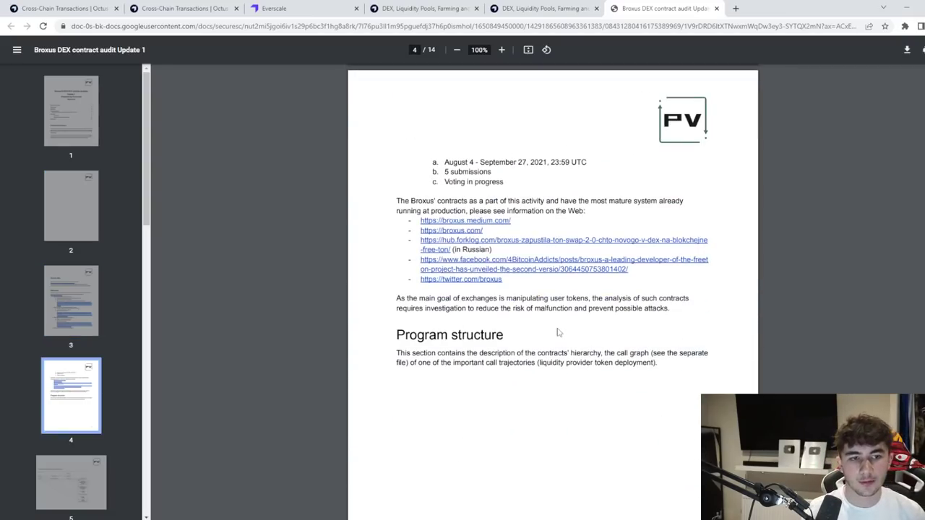
{"action": "scroll", "coordinate": [593, 281], "scroll_direction": "down", "scroll_amount": 4}
{"action": "scroll", "coordinate": [673, 315], "scroll_direction": "down", "scroll_amount": 15}
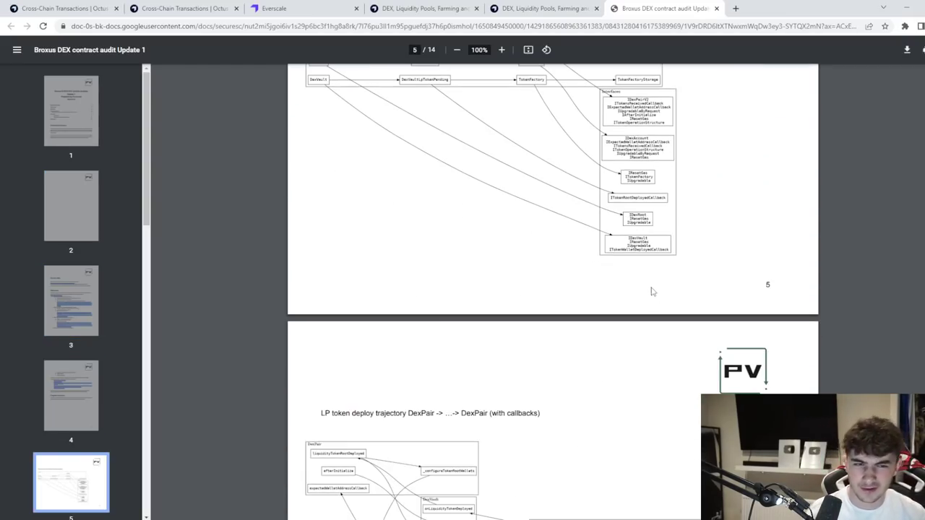
{"action": "scroll", "coordinate": [638, 283], "scroll_direction": "down", "scroll_amount": 5}
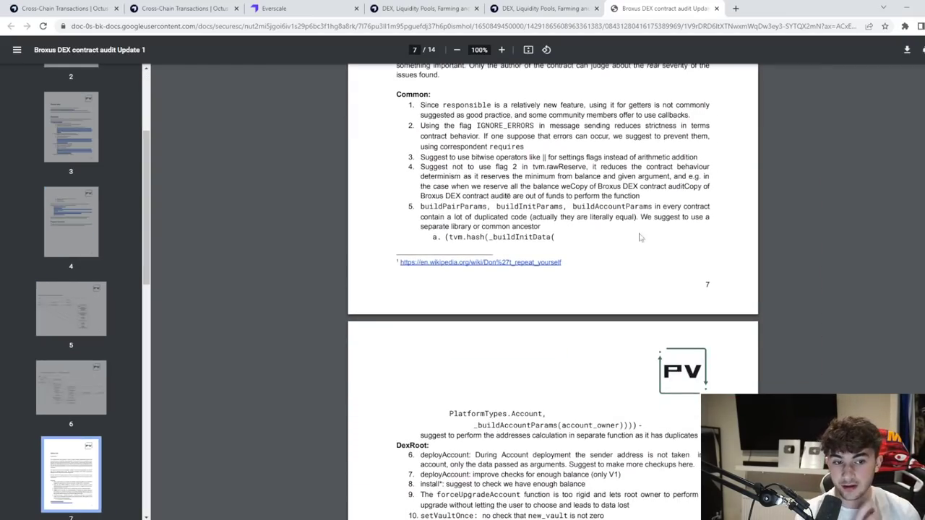
{"action": "left_click", "coordinate": [716, 8]}
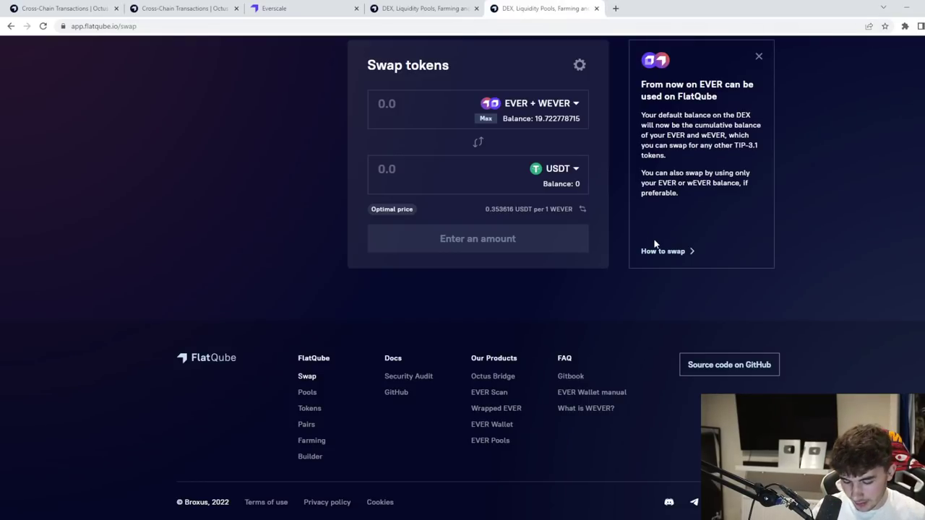